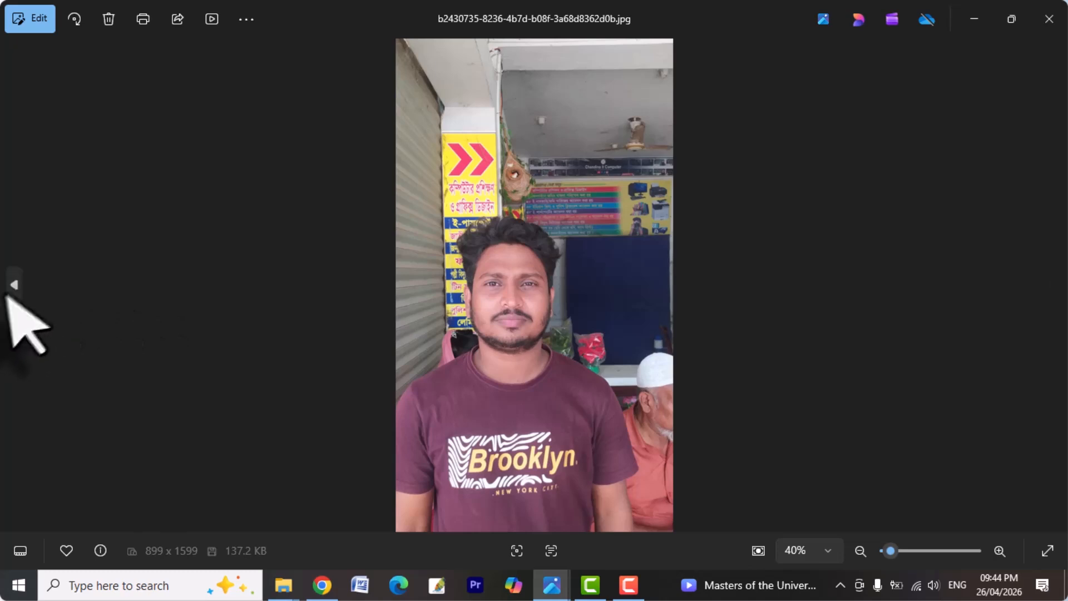
Step: Compare the original snapshot with the generated passport-style portrait by alternating between the two images and inspecting the portrait up close
click(13, 289)
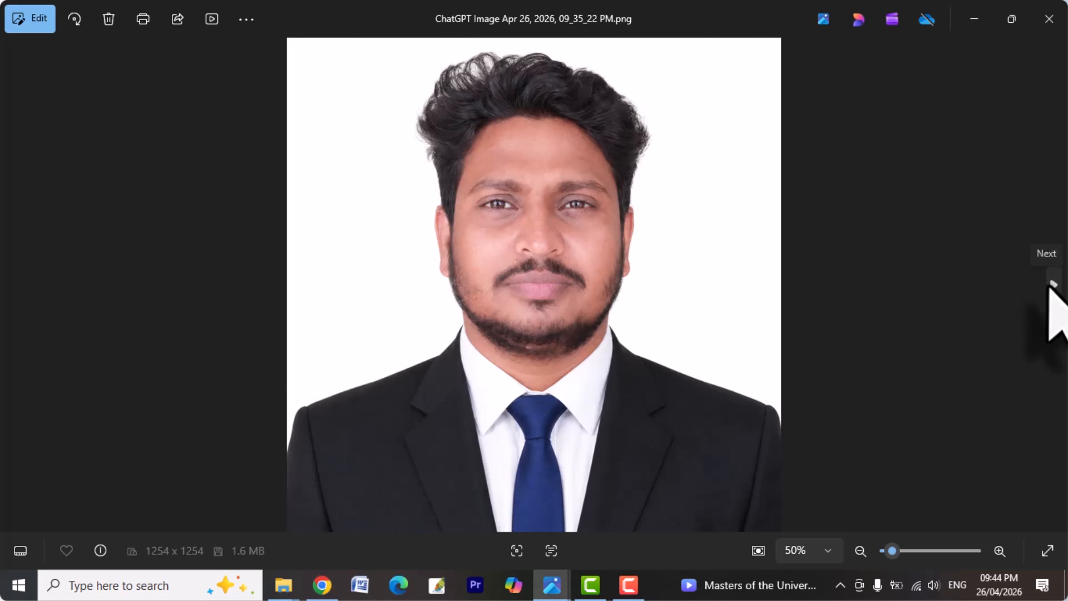
click(1051, 284)
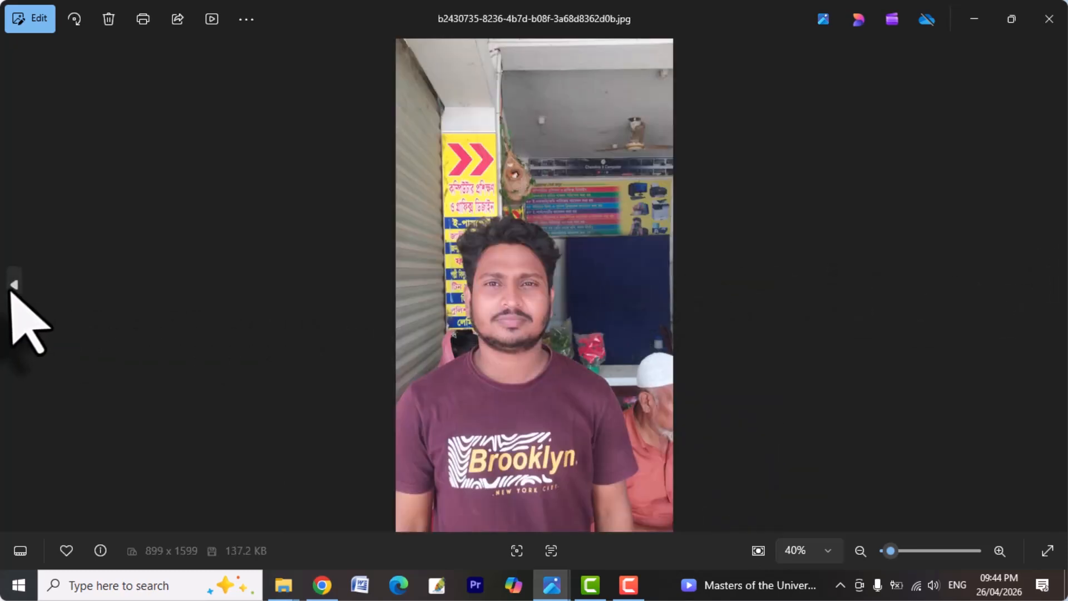
click(13, 285)
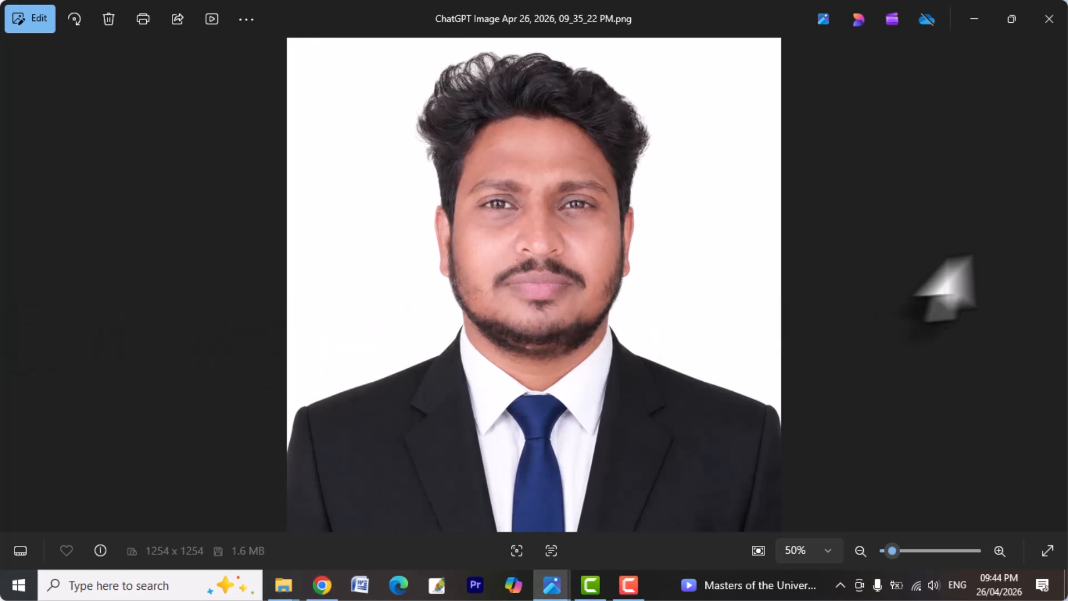
click(1052, 285)
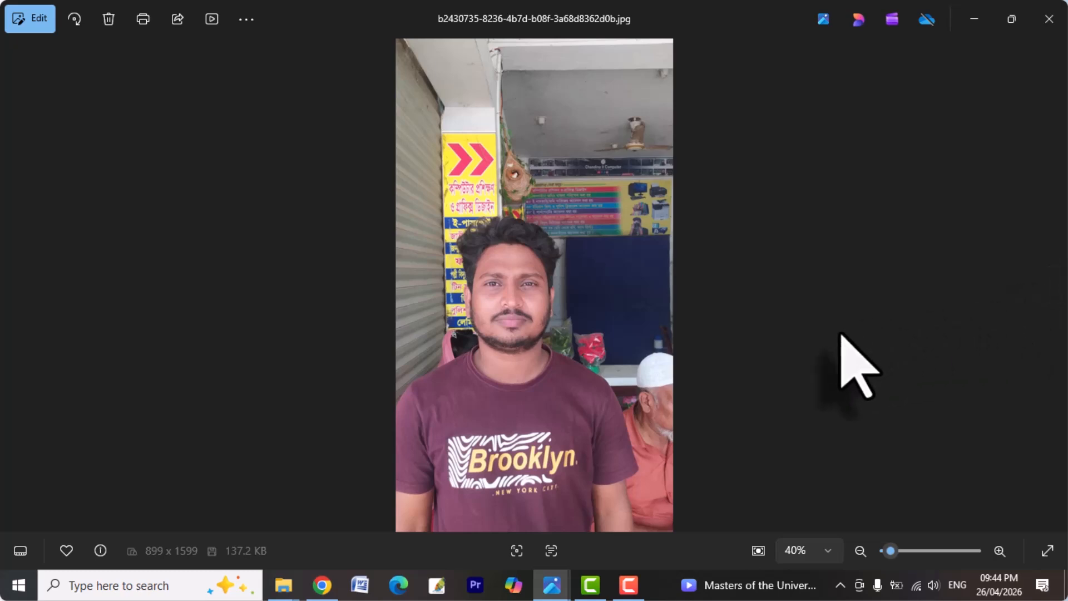
click(13, 287)
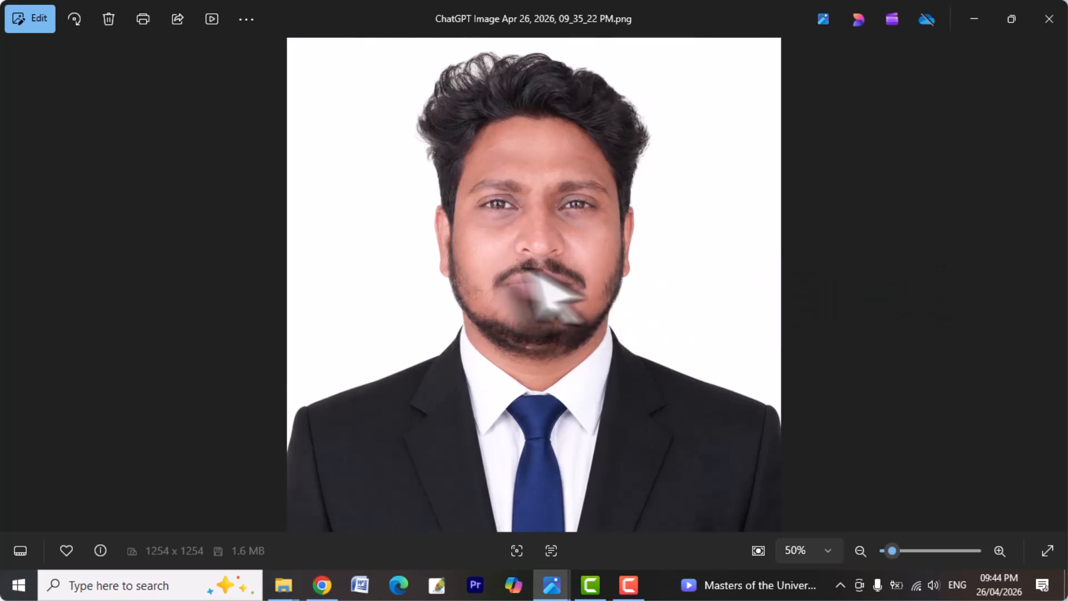
scroll(551, 291, up, 4)
scroll(593, 256, down, 4)
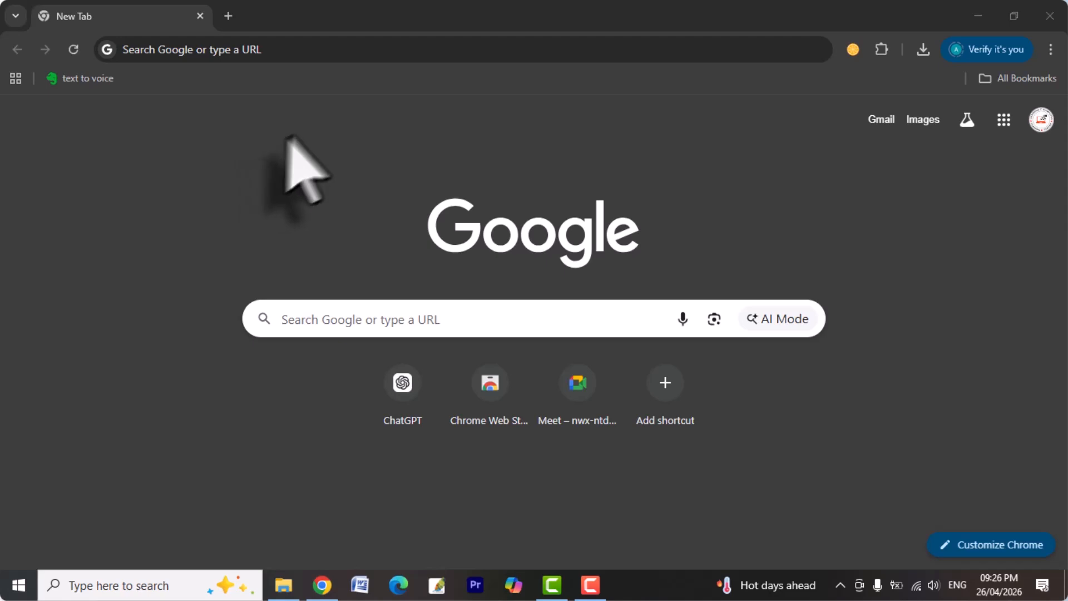
Step: Switch to Chrome, search Google for "chatgpt" and open the ChatGPT website from the sponsored result
click(323, 324)
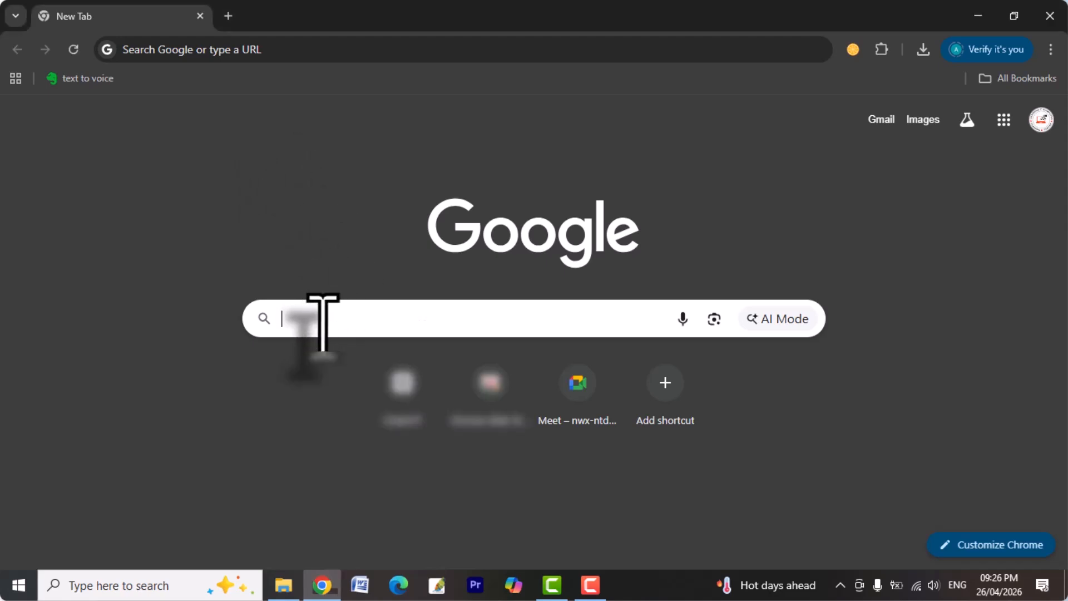
text(chatgpt)
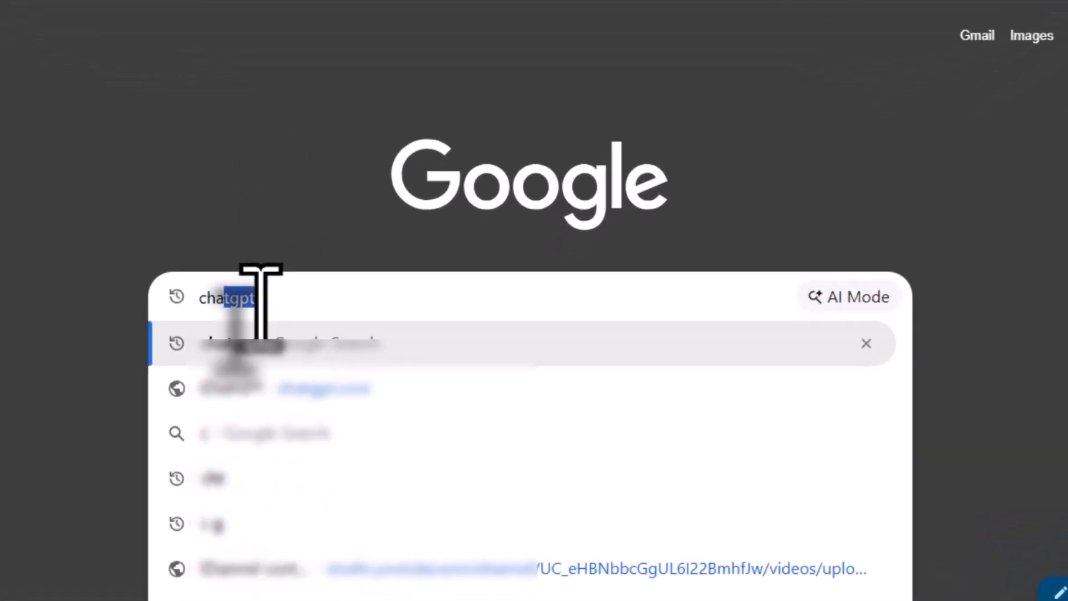
key(Return)
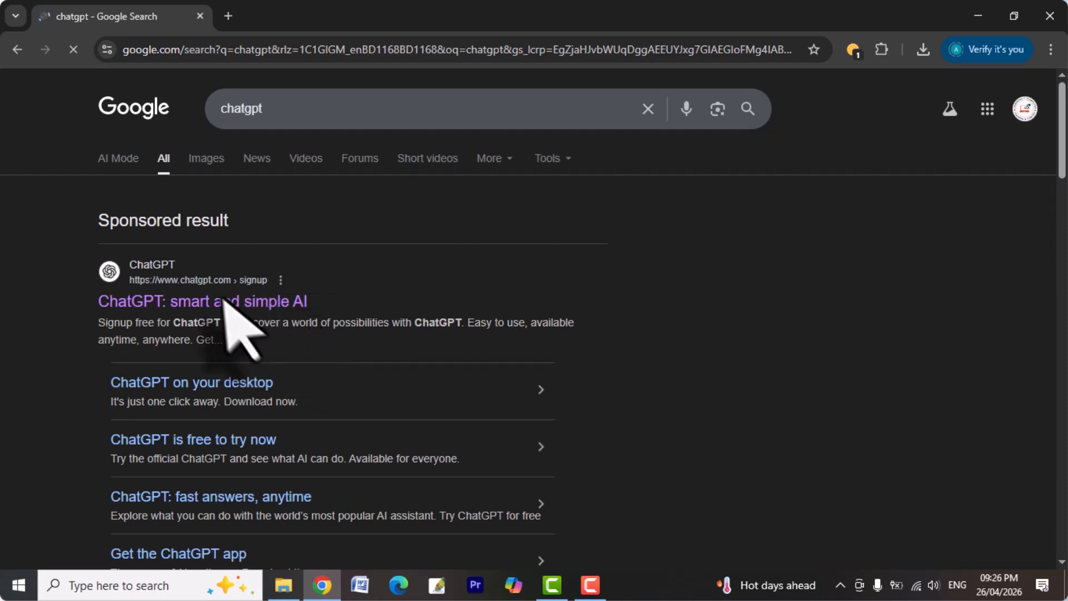
click(210, 291)
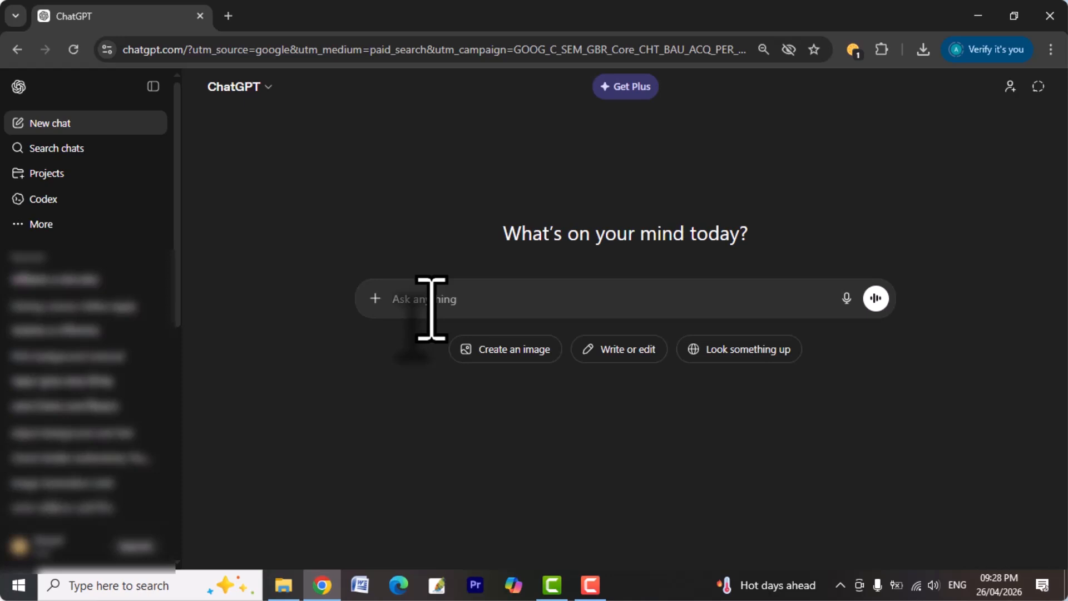
click(372, 300)
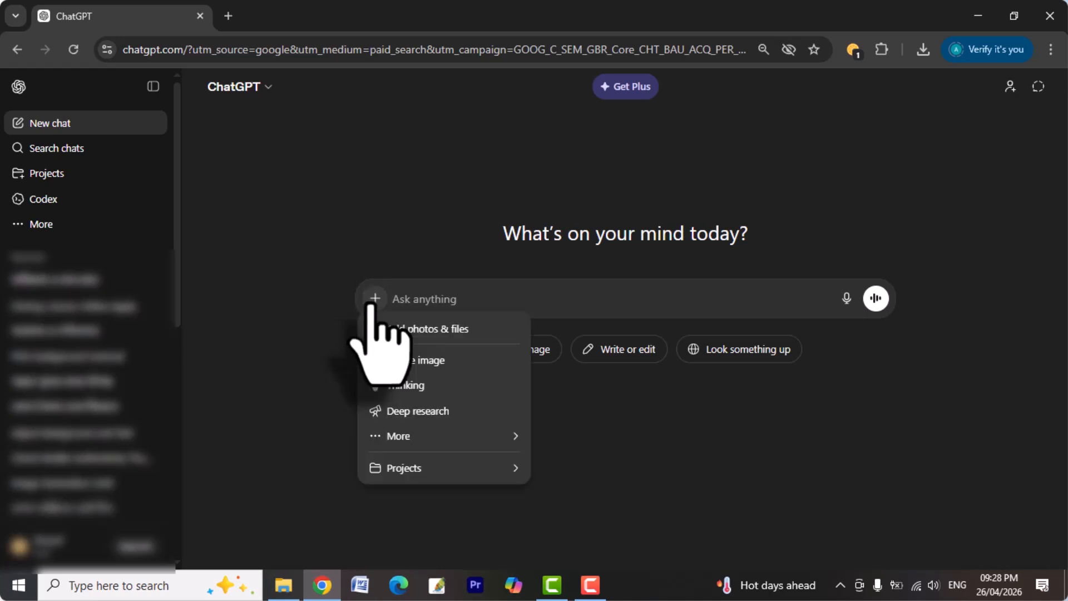
click(437, 331)
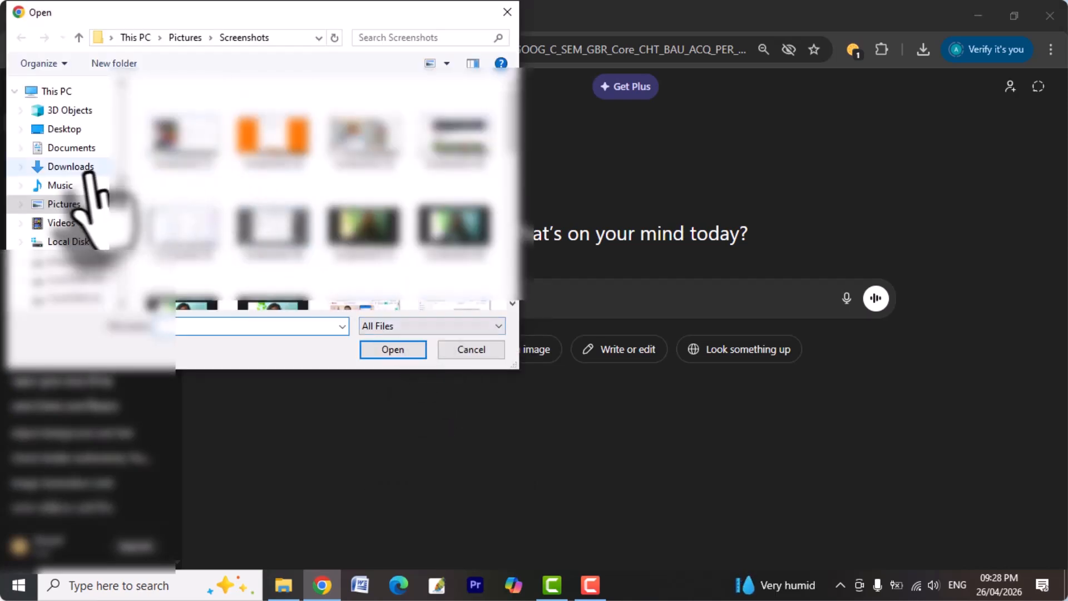
click(83, 168)
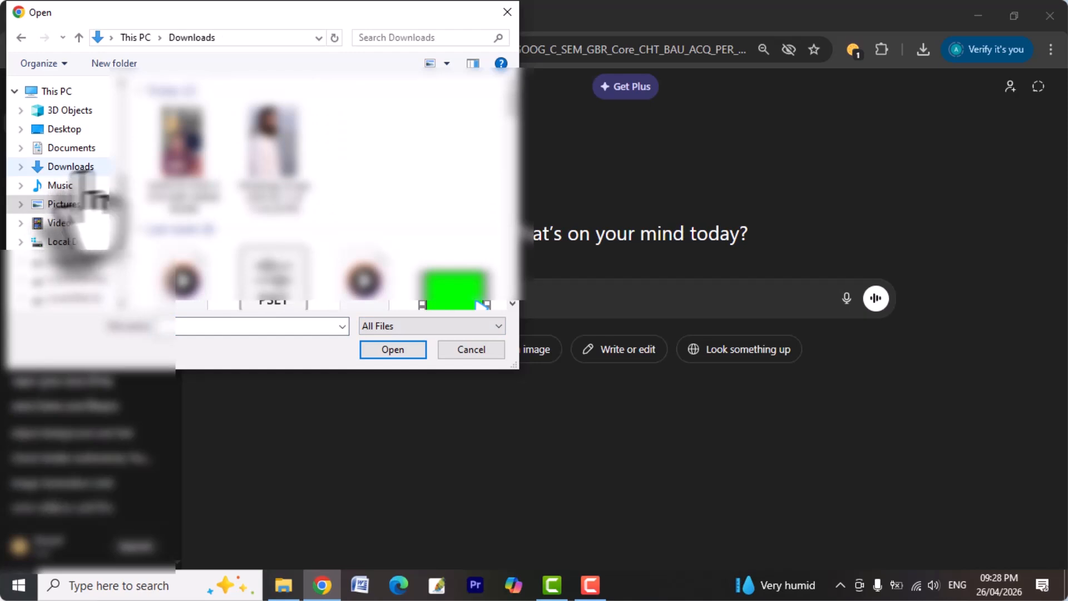
click(187, 167)
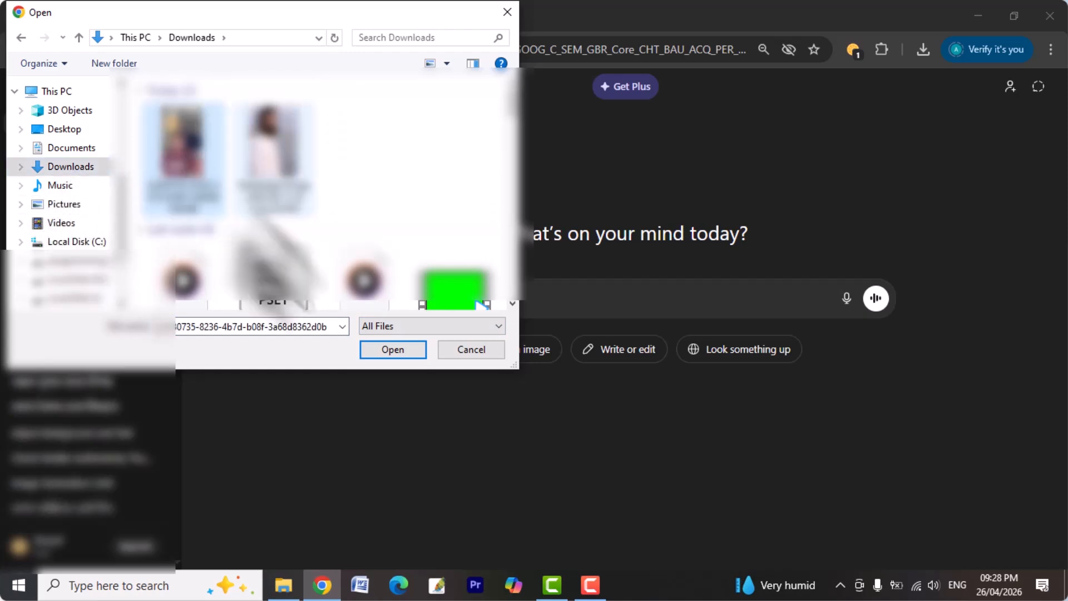
click(385, 349)
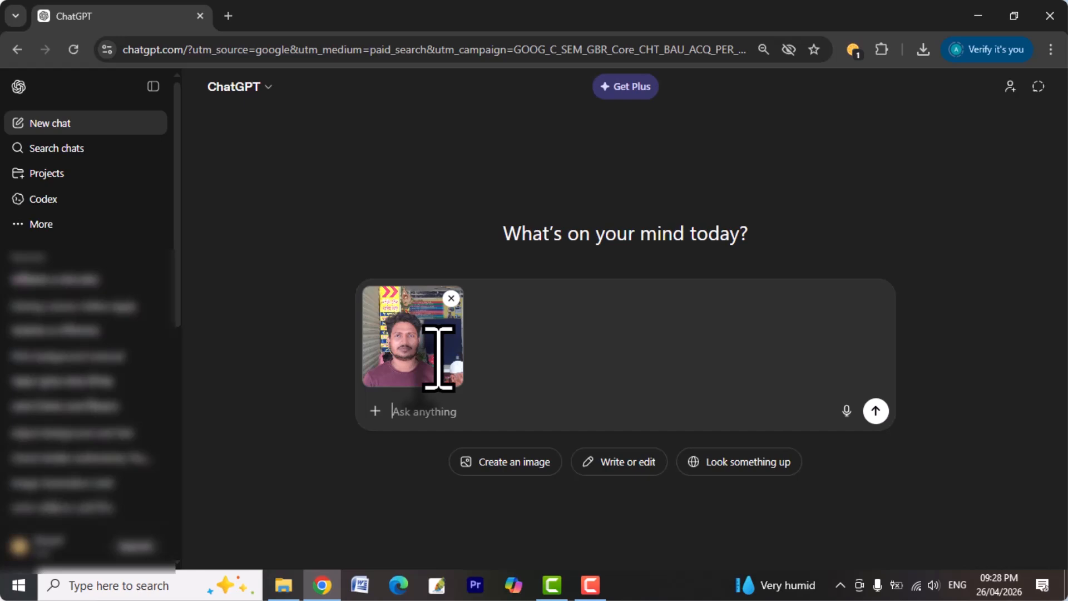
Step: Enter a prompt for a passport-size photo with Naveblue blazer, white shirt, solid Red tie, plain white background and 2x2 inches or 51x51 mm dimensions
click(458, 423)
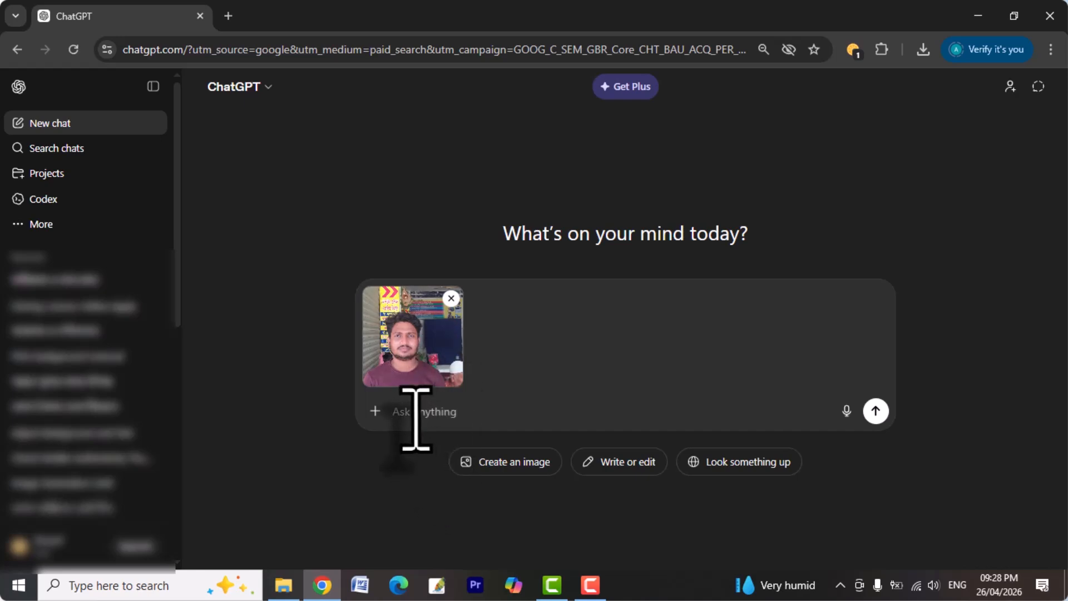
text(passport-size photo of a man wearing a Naveblue blazer, white shirt, and a solid Red tie, strictly following the reference image for facial features and pose. The background must be plain white, clean, and professional. The final output must be in standard passport photo dimensions (2x2 inches or 51x51 mm) with realistic lighting and sharp details, perfect for + official use.)
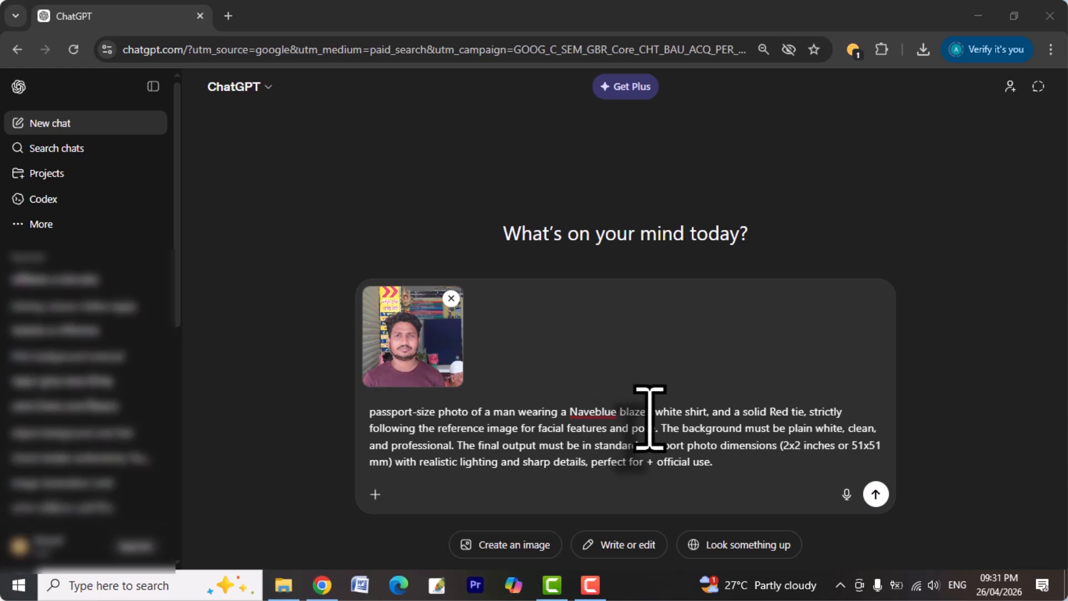
Step: Change the blazer colour to black and the tie colour to blue in the prompt text
drag(656, 412, 796, 414)
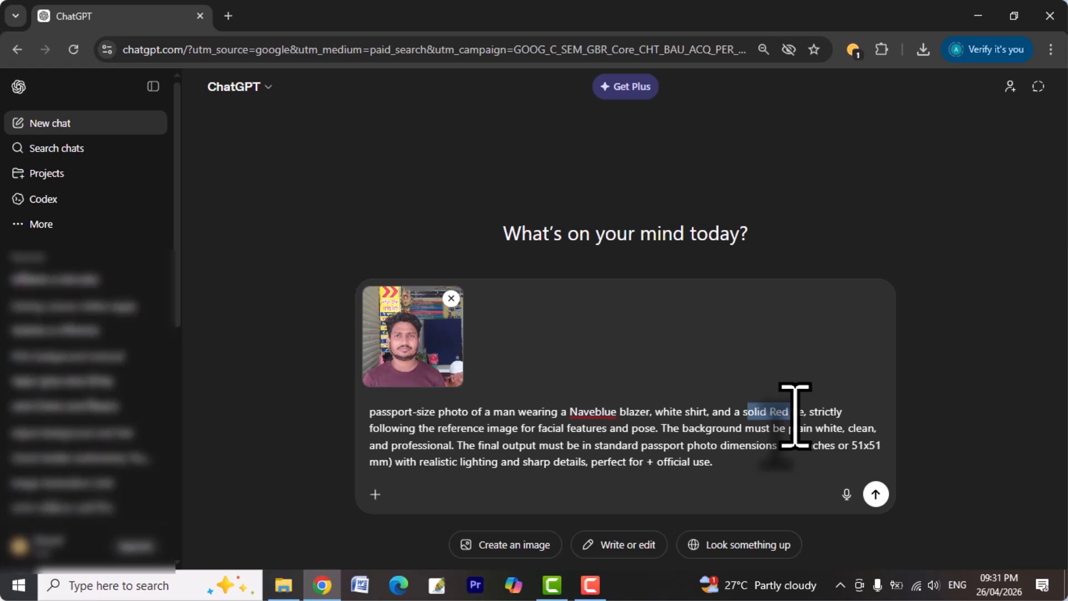
click(614, 411)
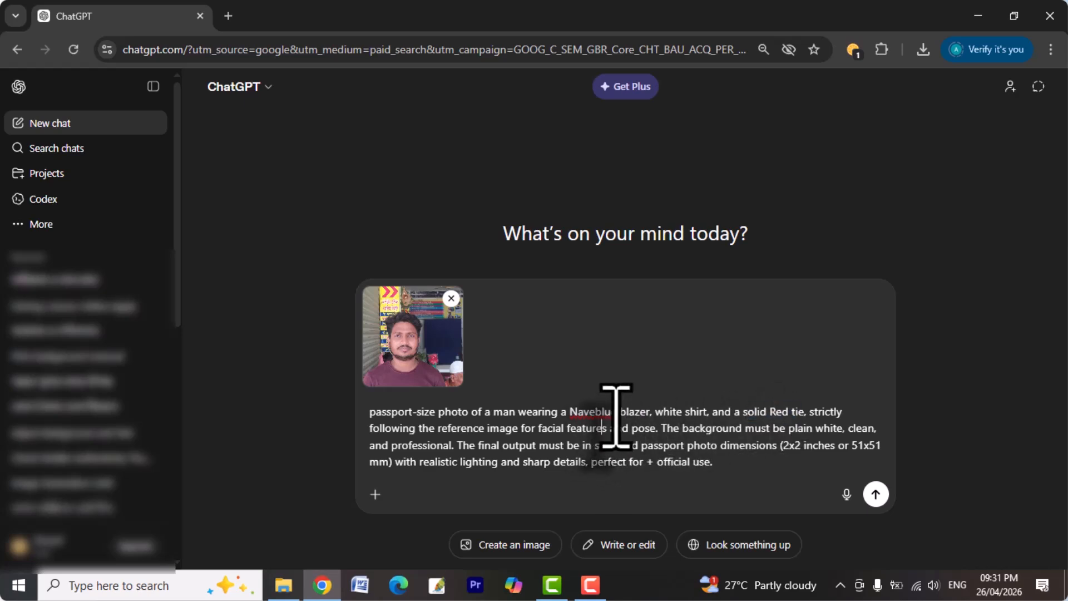
drag(612, 413, 565, 413)
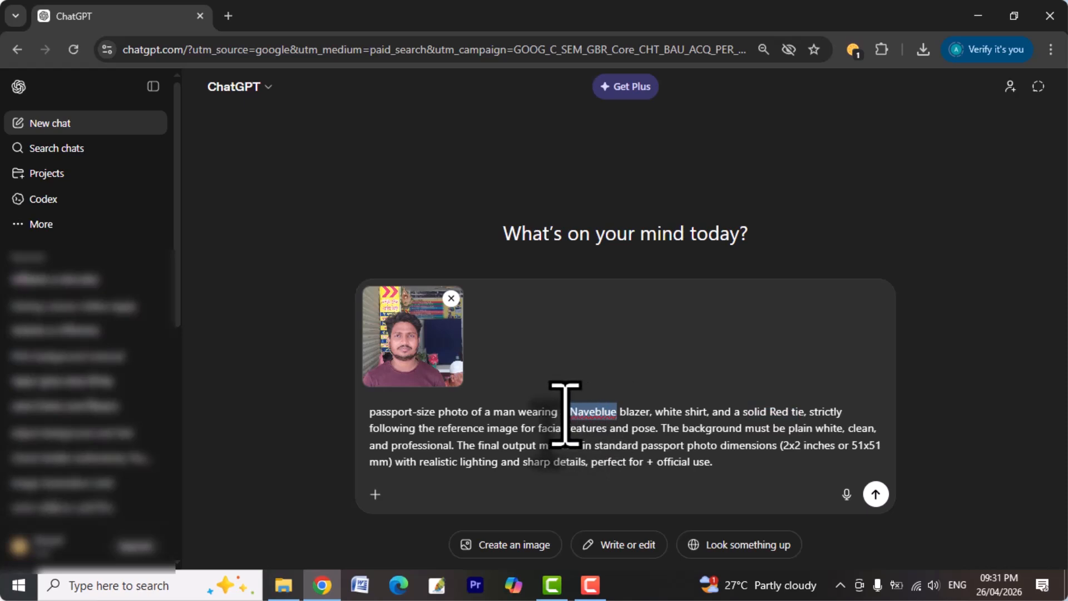
text(black)
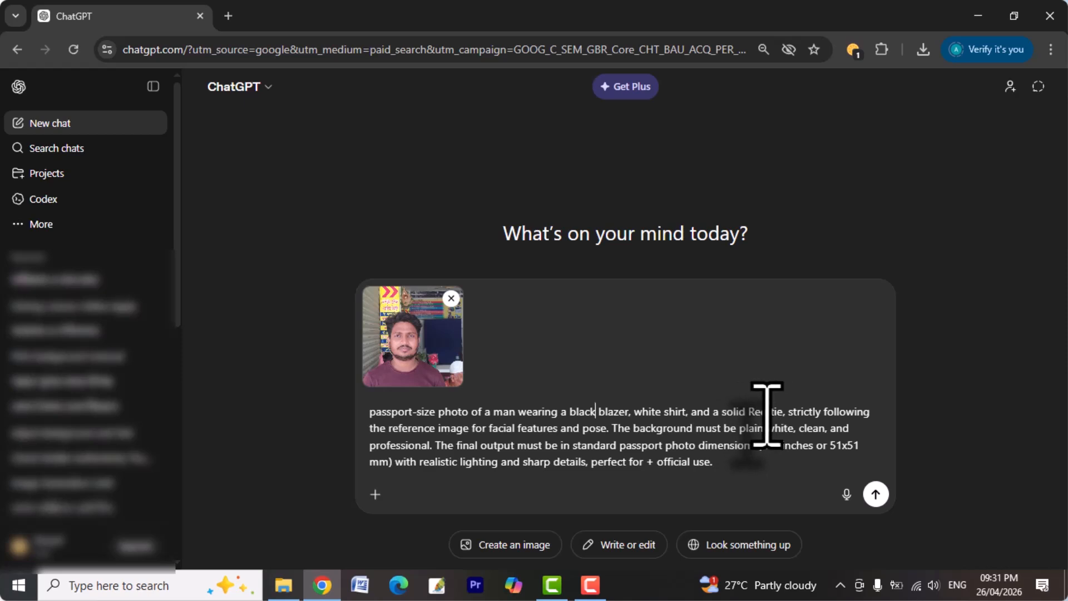
drag(767, 412, 754, 412)
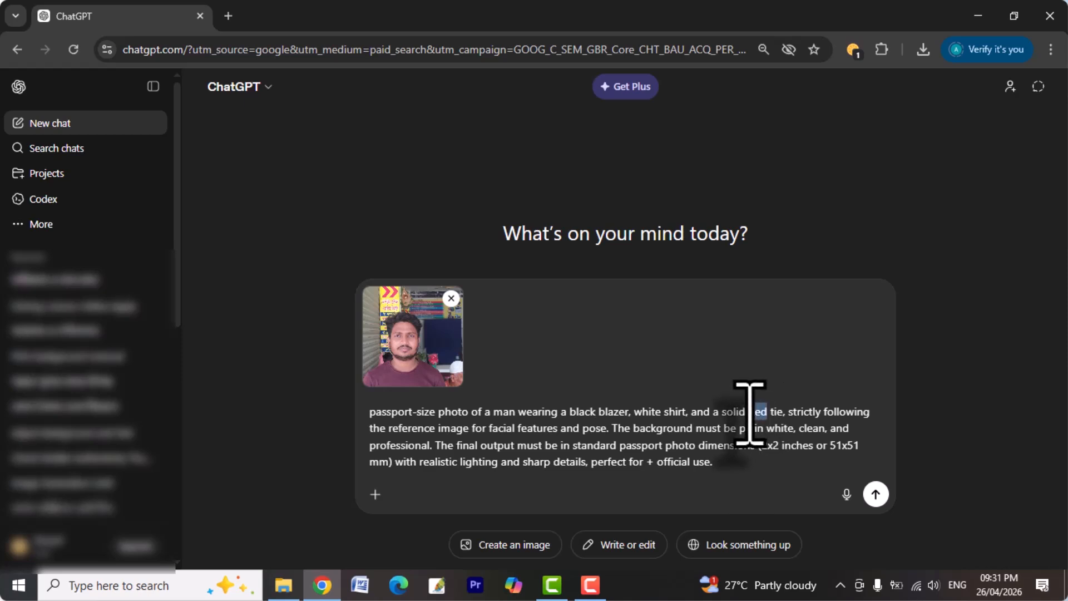
text(lue)
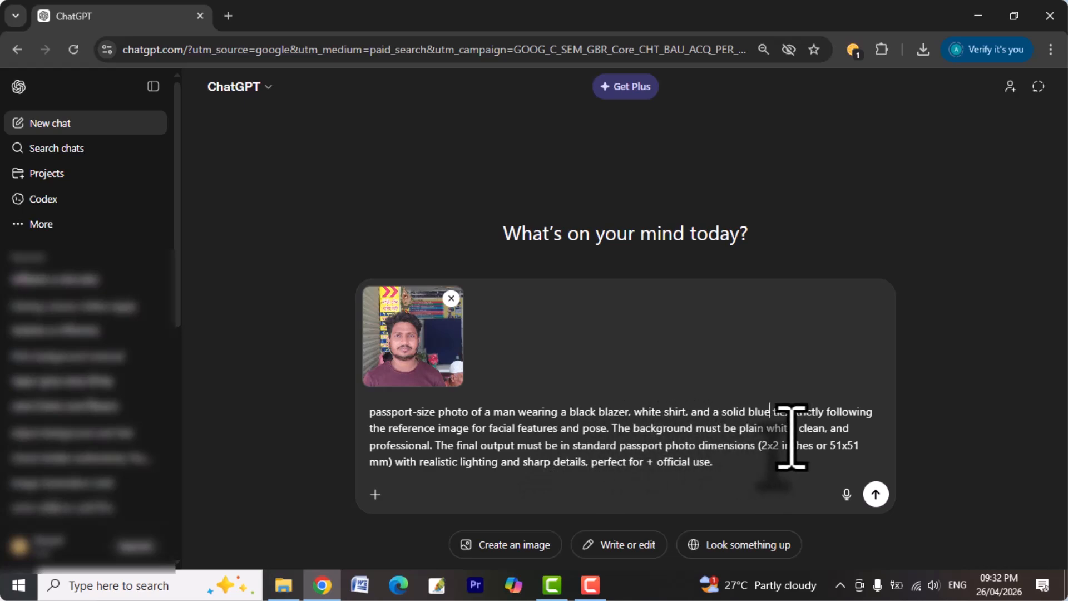
Step: Check the background colour and photo dimensions in the prompt, and submit it with the attached photo
drag(793, 437, 718, 432)
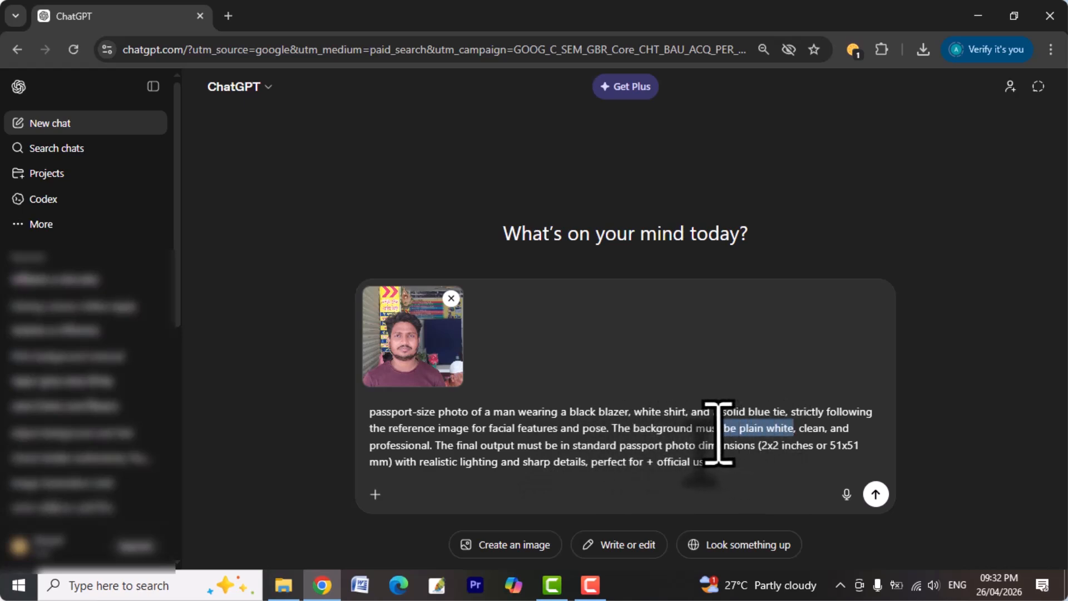
click(778, 429)
drag(795, 431, 757, 437)
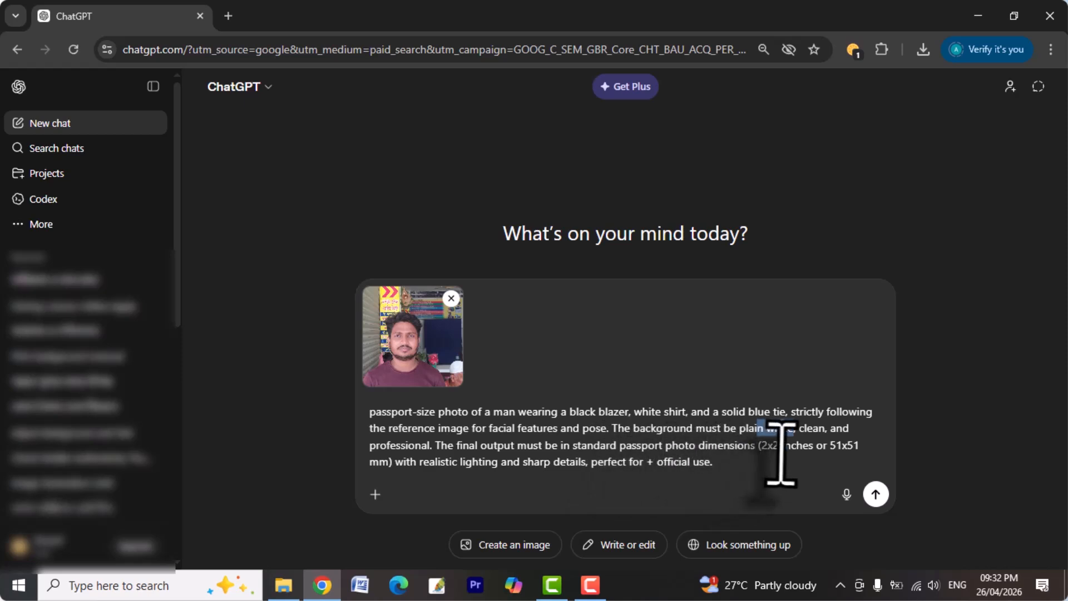
drag(767, 448, 813, 448)
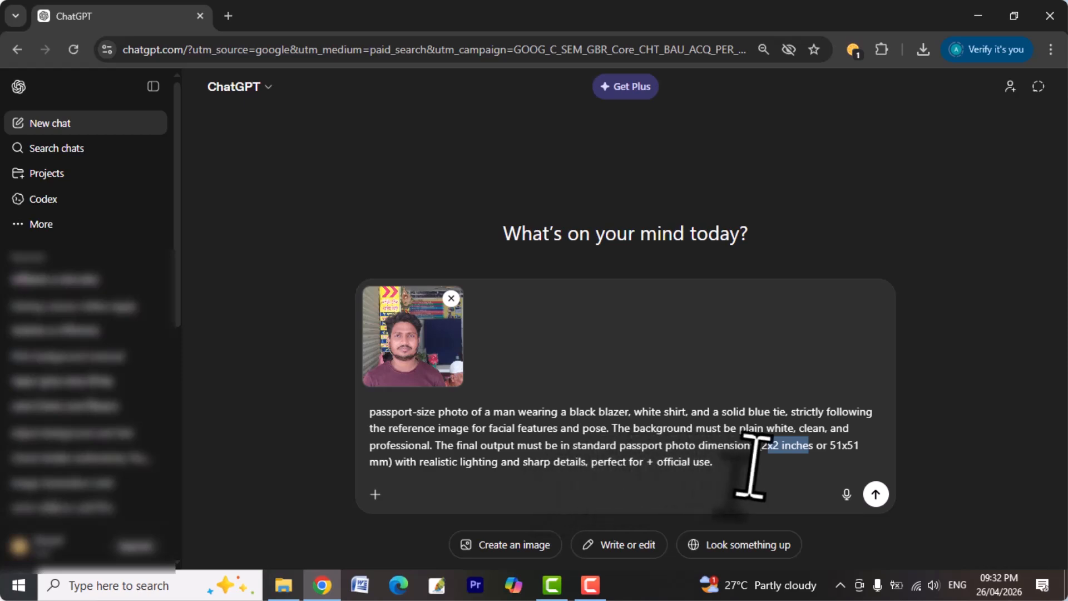
click(876, 494)
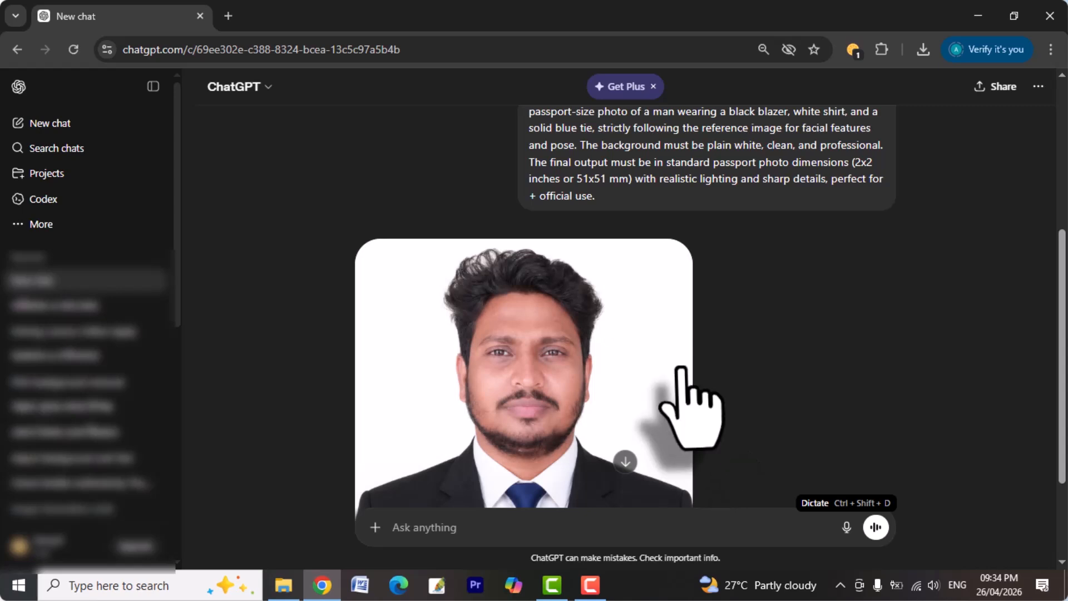
Step: Review the generated portrait in the chat and view the uploaded reference photo enlarged for comparison
middle_click(864, 350)
middle_click(873, 392)
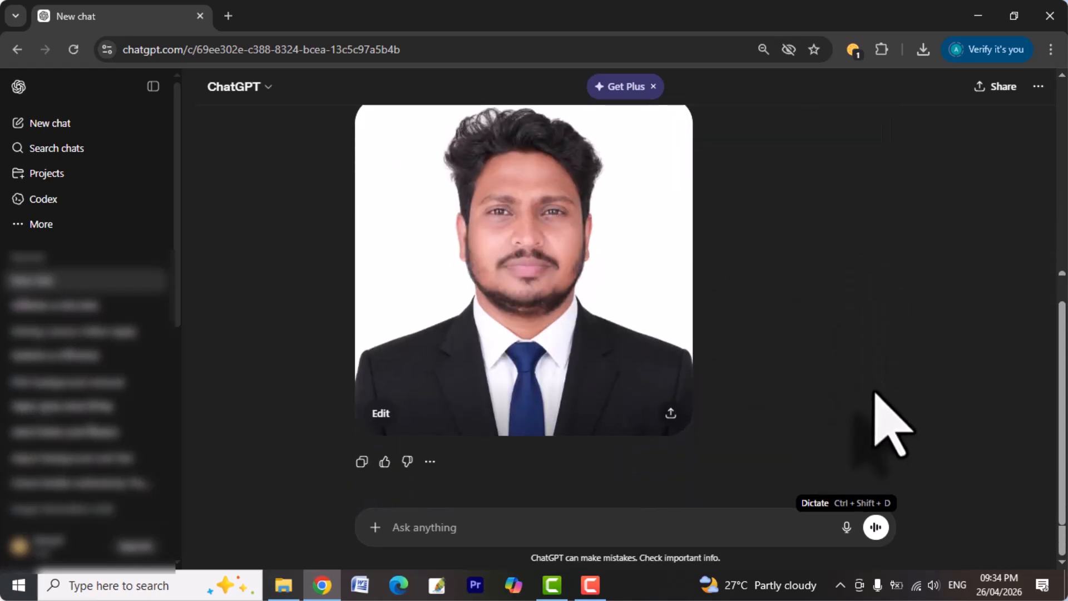
middle_click(810, 340)
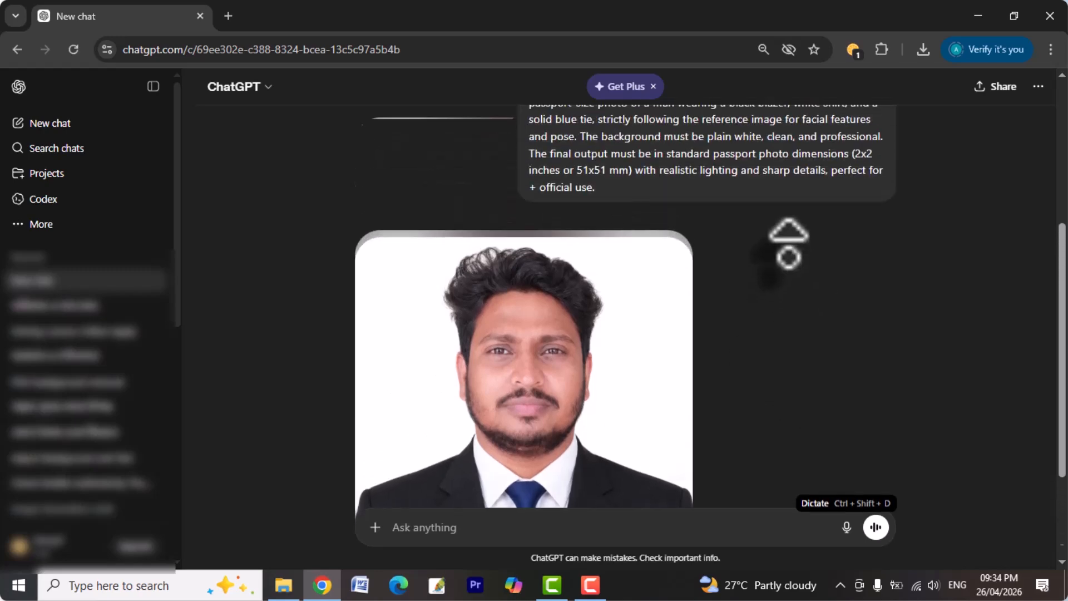
click(789, 240)
click(815, 255)
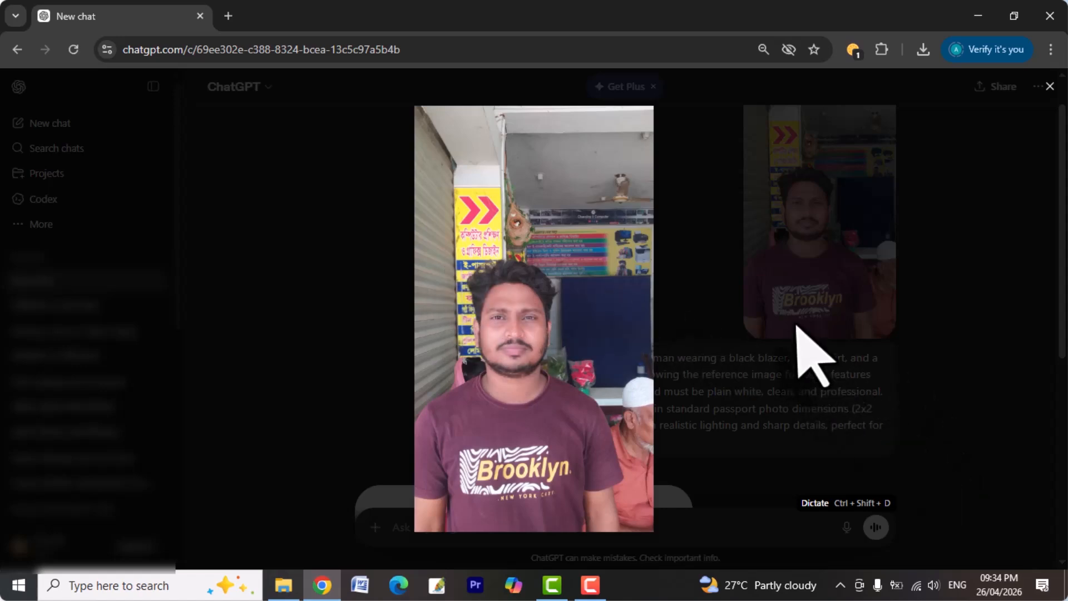
click(811, 358)
scroll(685, 429, down, 8)
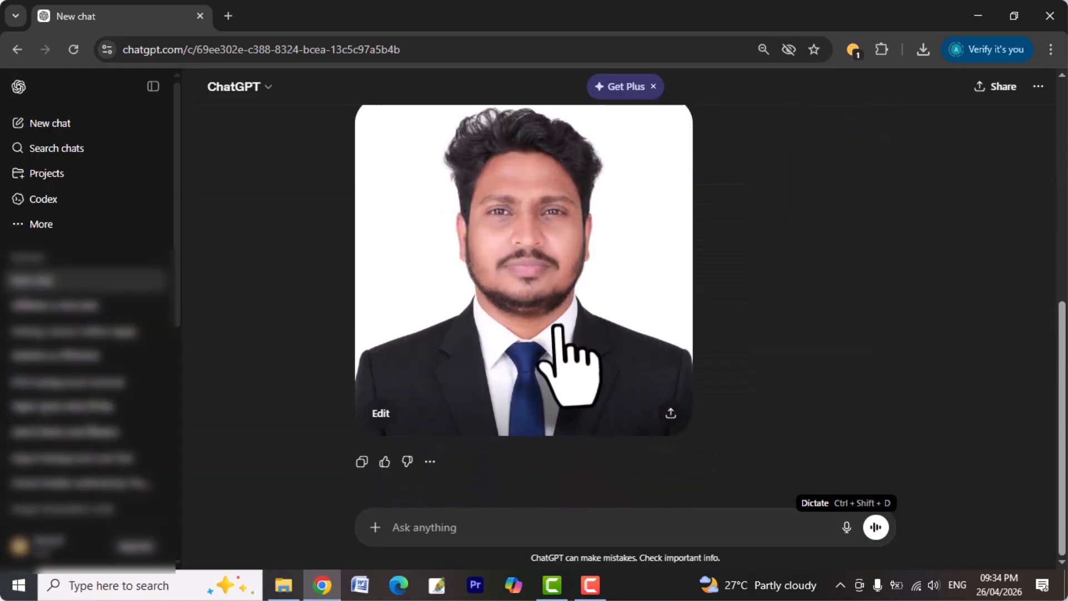
Step: Examine the generated portrait in the enlarged view, close it and compare it with the prompt and reference photo in the chat
click(537, 280)
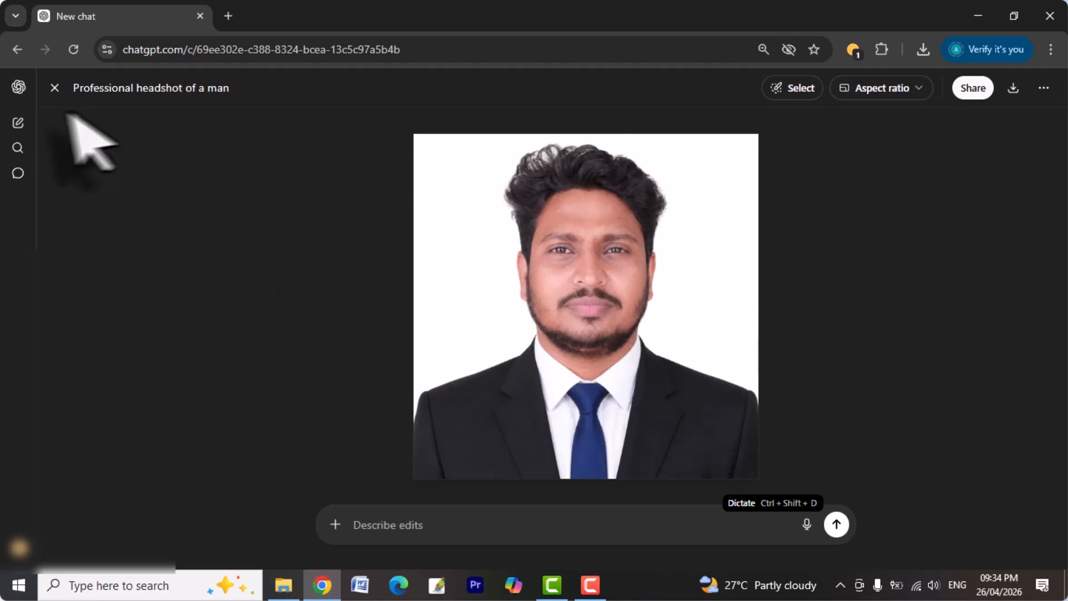
click(54, 88)
scroll(762, 337, up, 5)
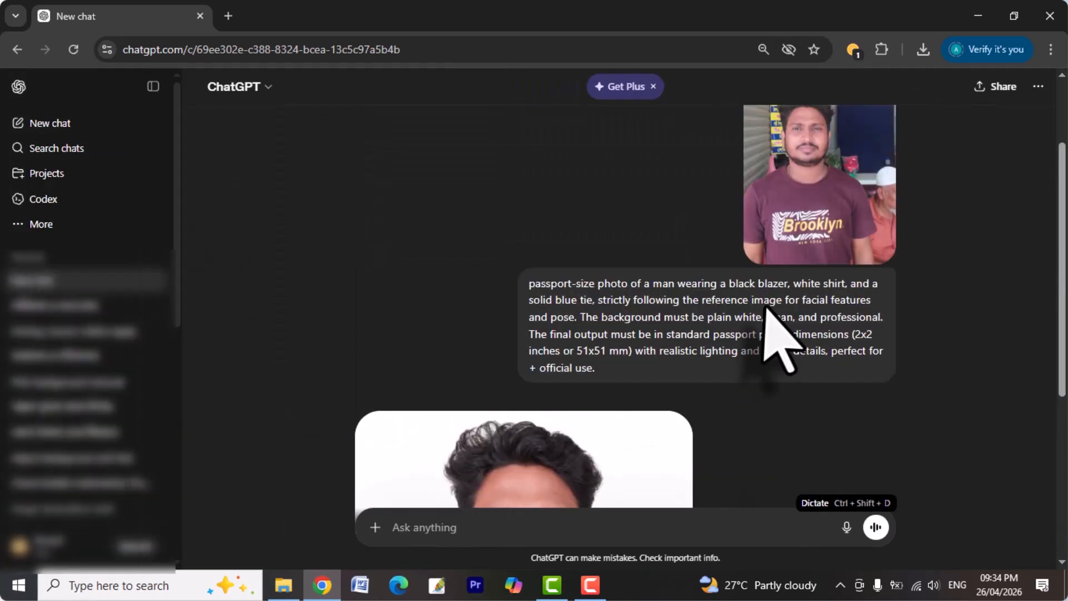
middle_click(786, 428)
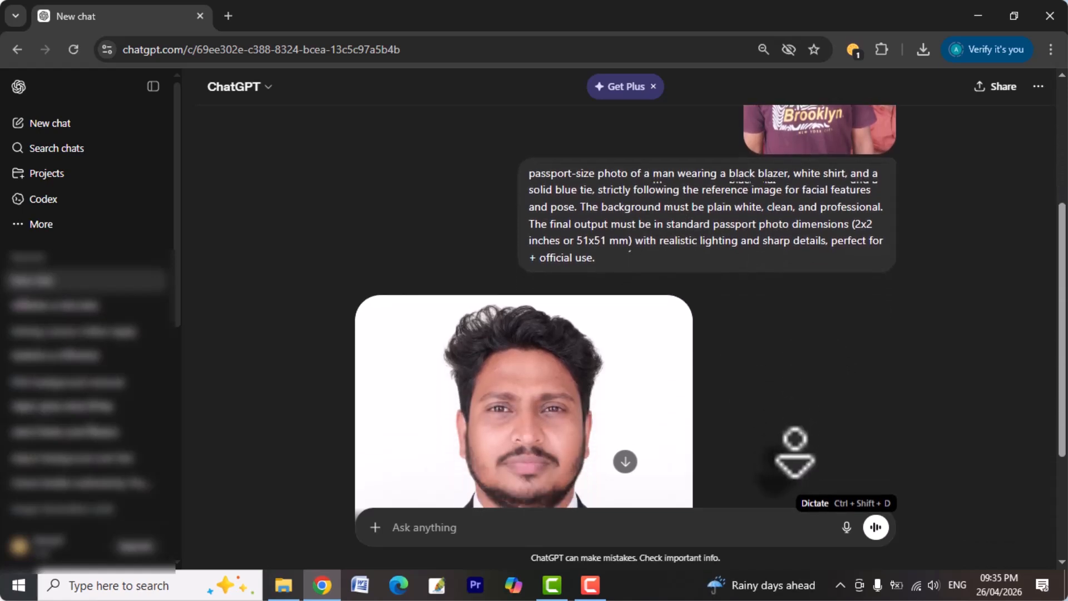
middle_click(796, 440)
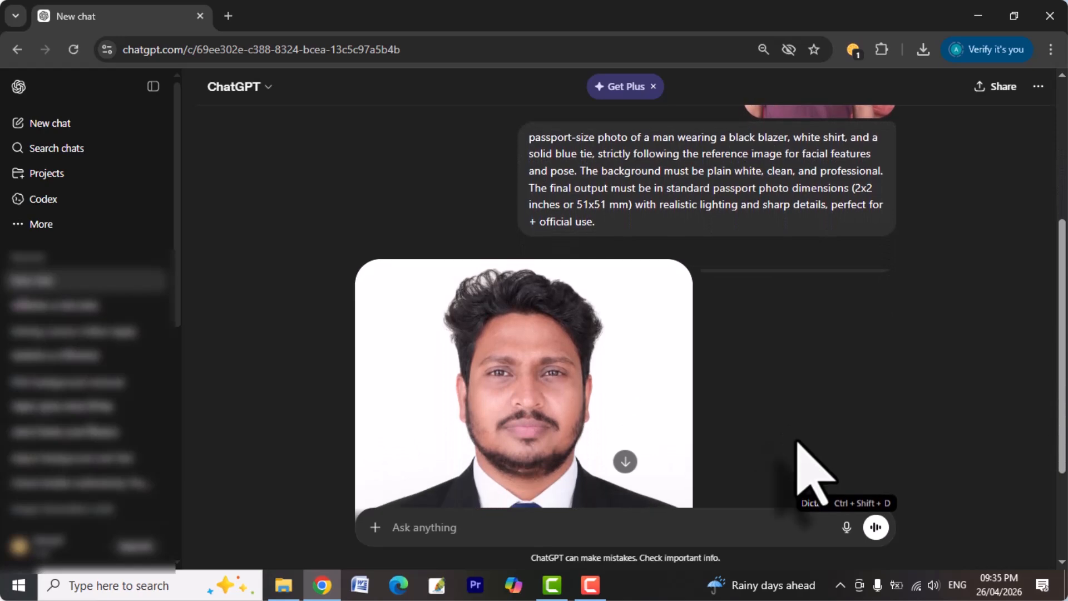
Step: Download the generated portrait through its share options and block the site's request to download multiple files
middle_click(782, 390)
middle_click(788, 415)
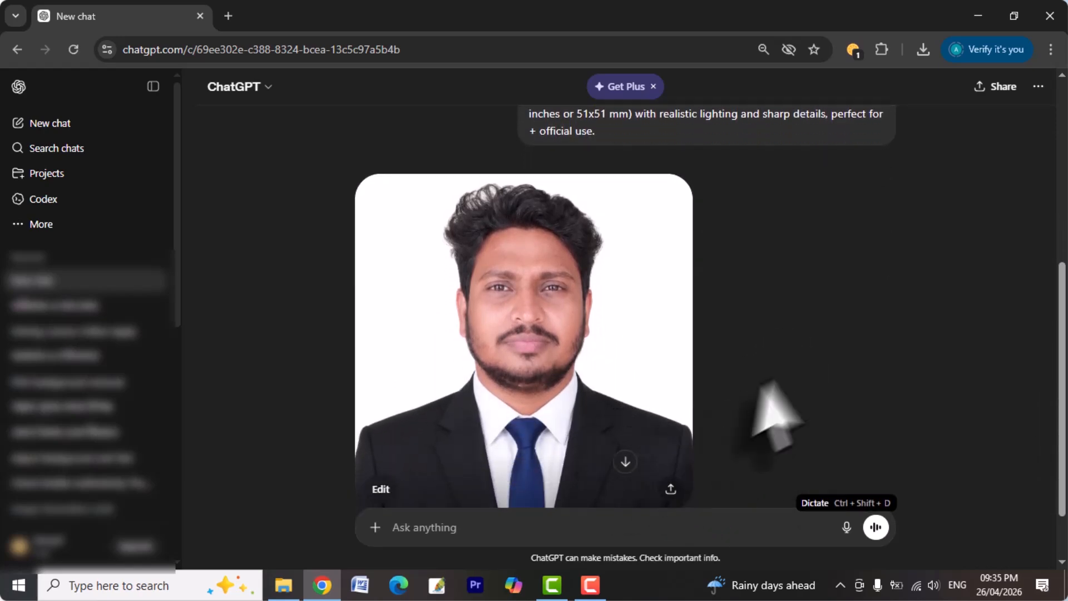
middle_click(786, 394)
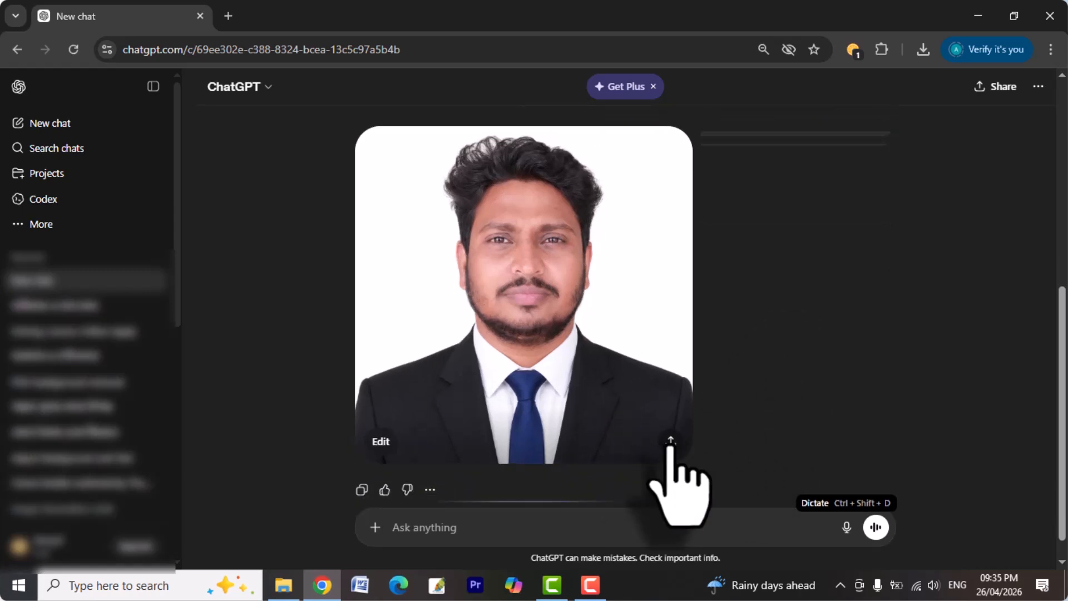
click(671, 441)
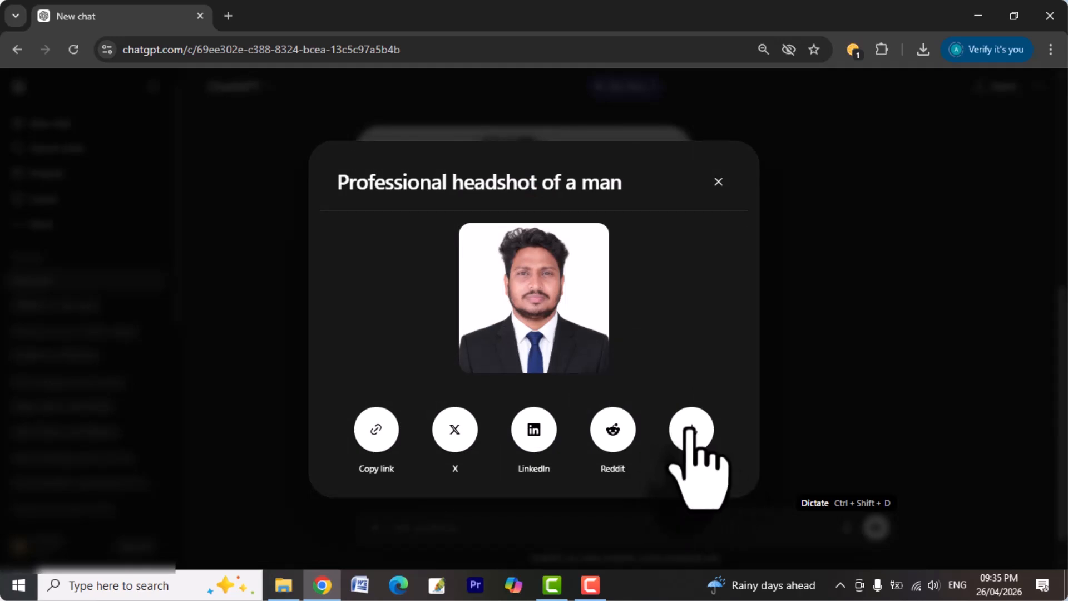
click(691, 430)
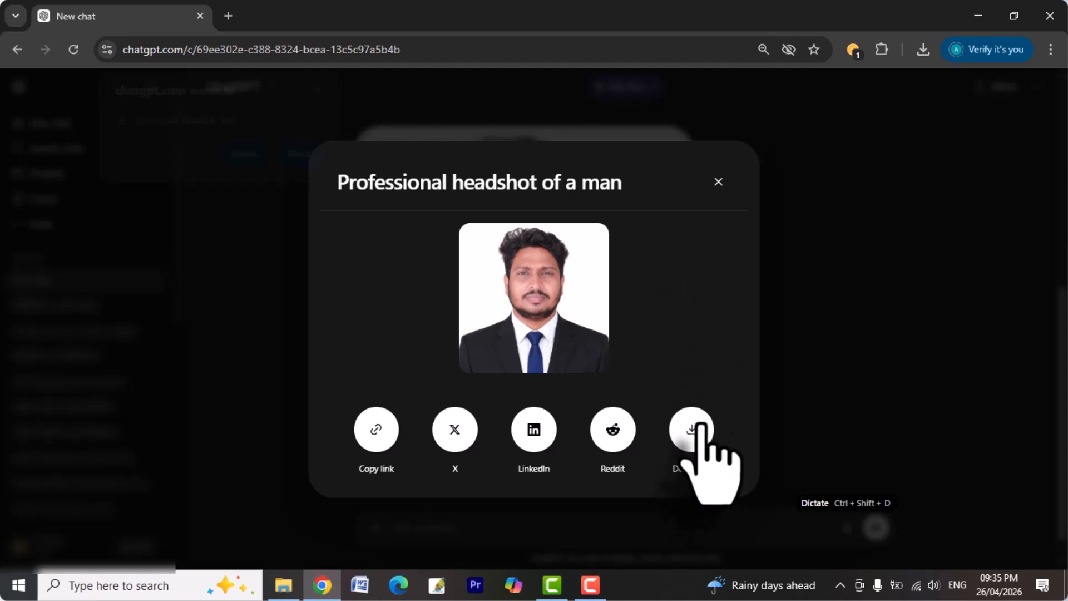
click(691, 430)
click(299, 154)
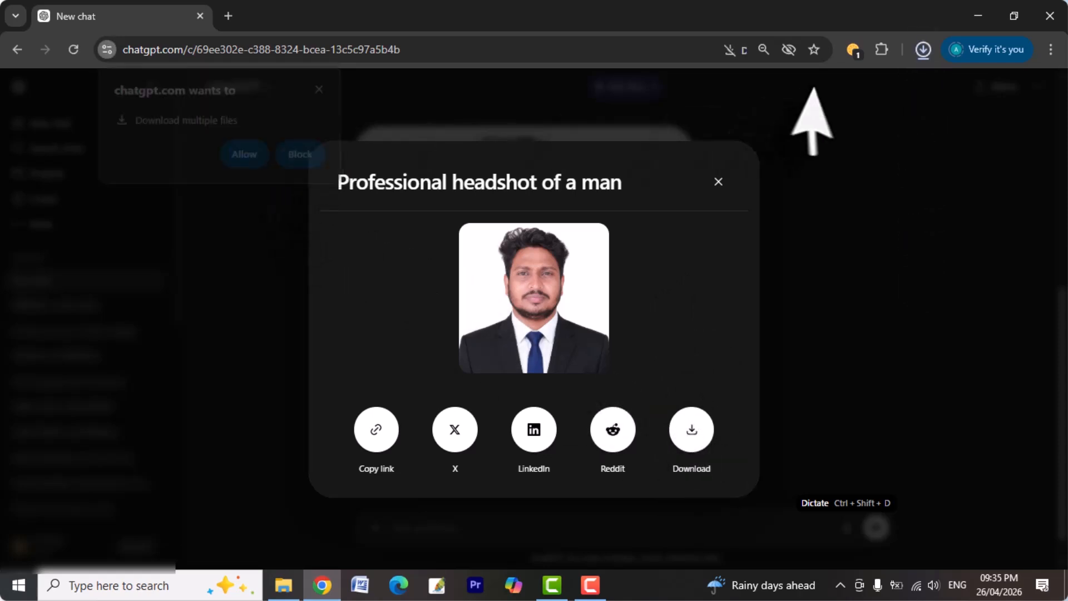
Step: Open the newly downloaded portrait PNG from the recent downloads in the Photos viewer, maximize it and zoom in on the face
click(930, 50)
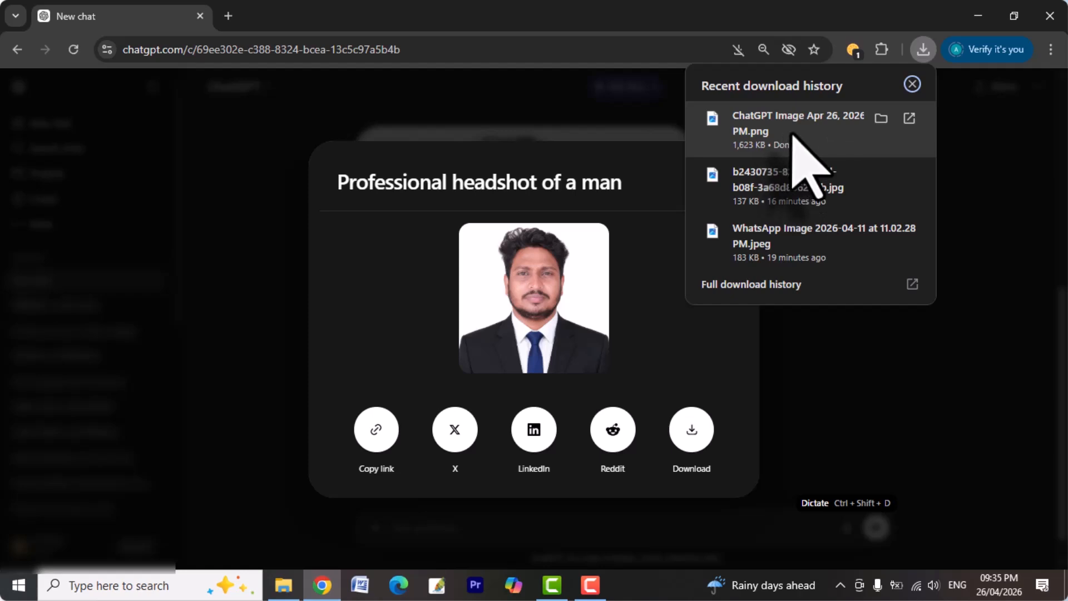
click(794, 136)
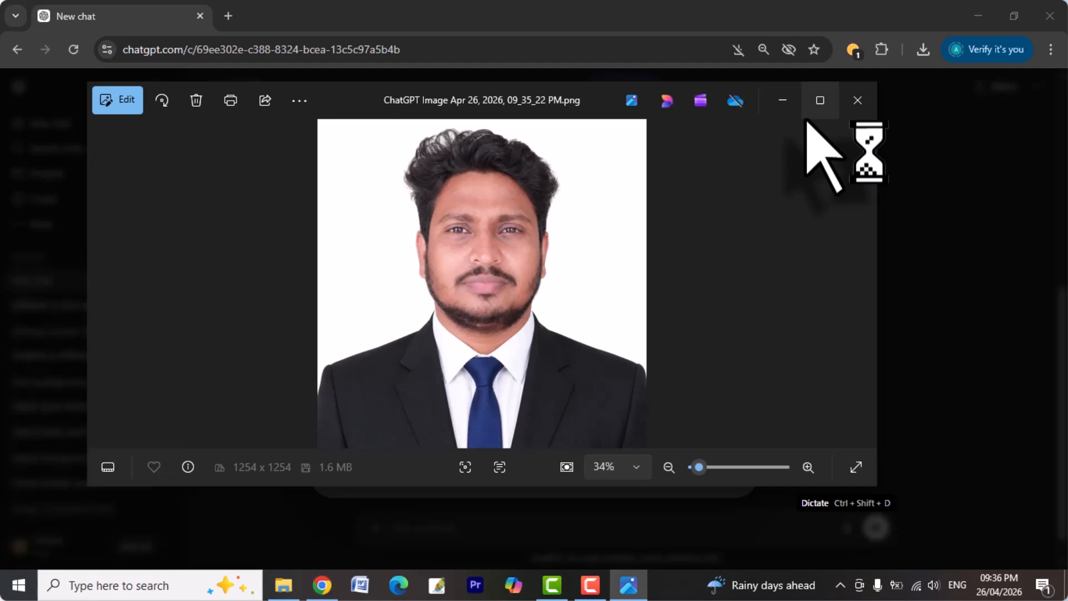
click(817, 103)
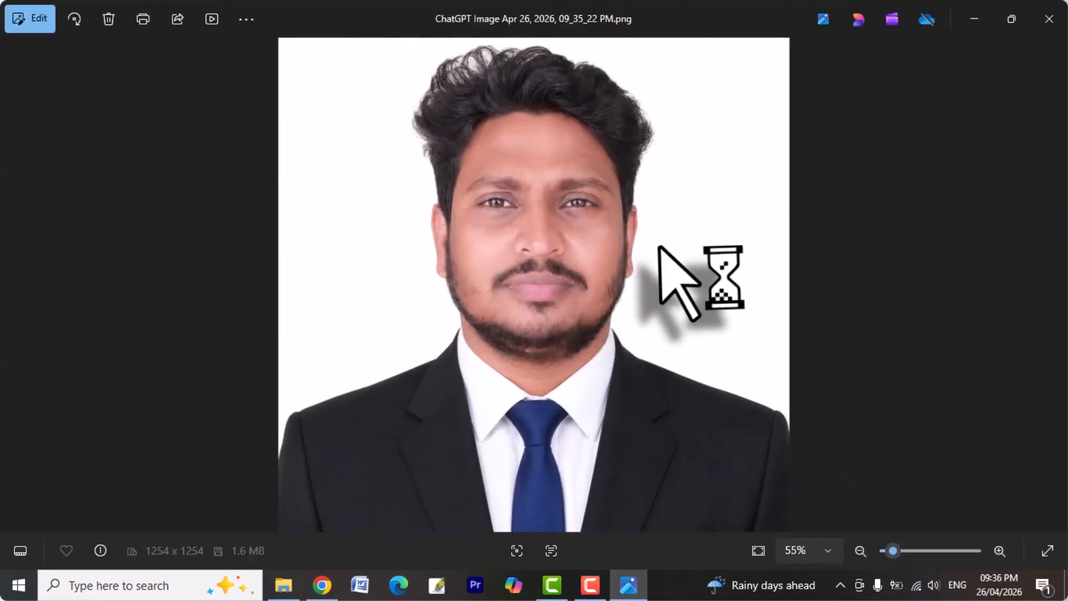
scroll(682, 272, up, 5)
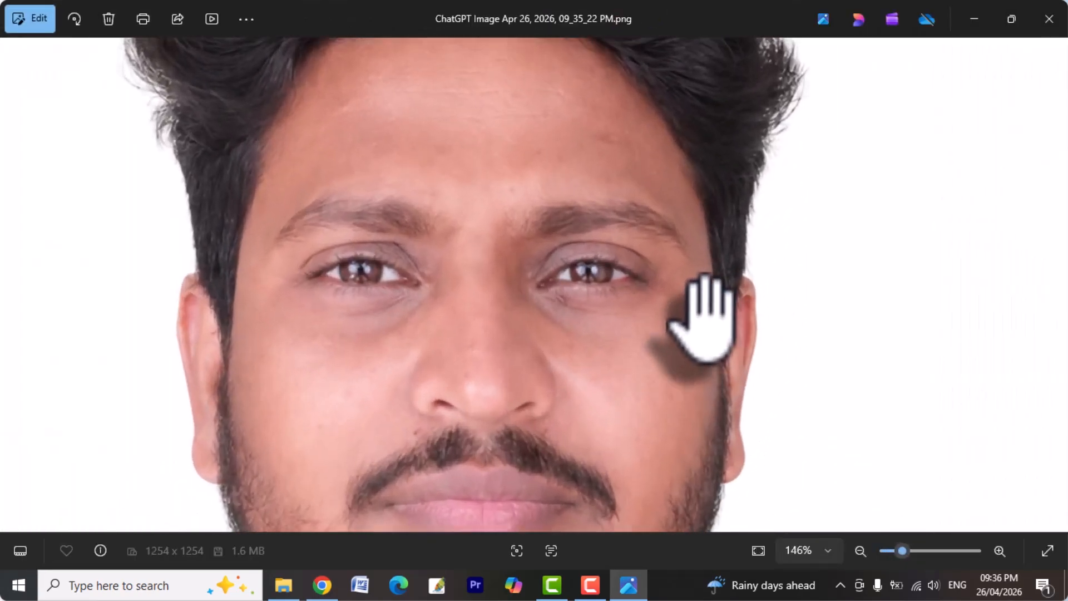